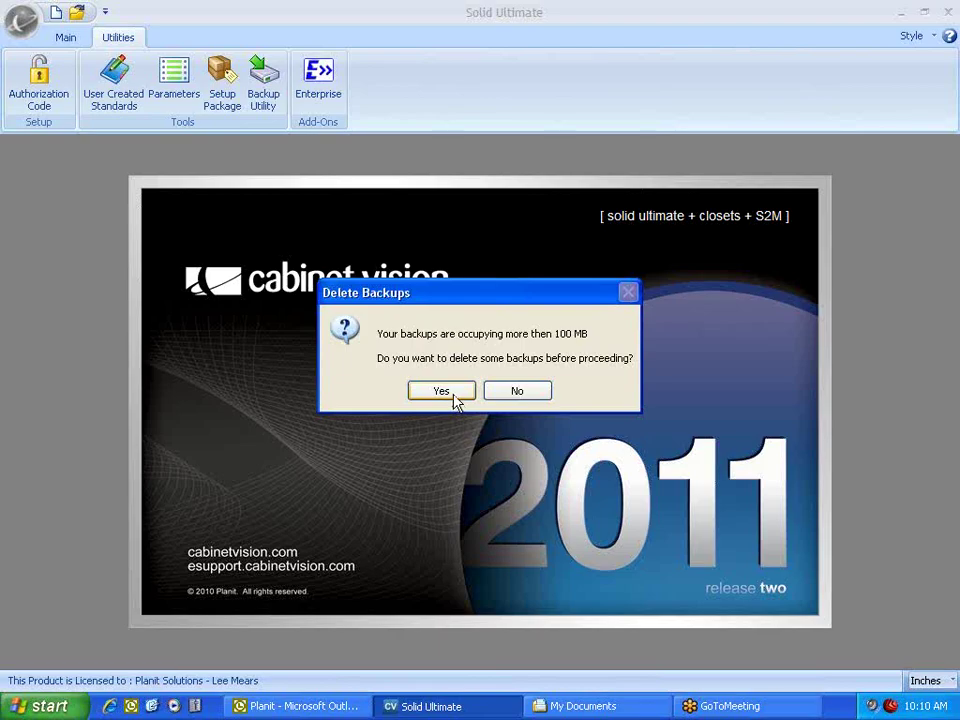
Review the existing backups offered for deletion, then proceed to the new backup options without deleting any.
click(455, 395)
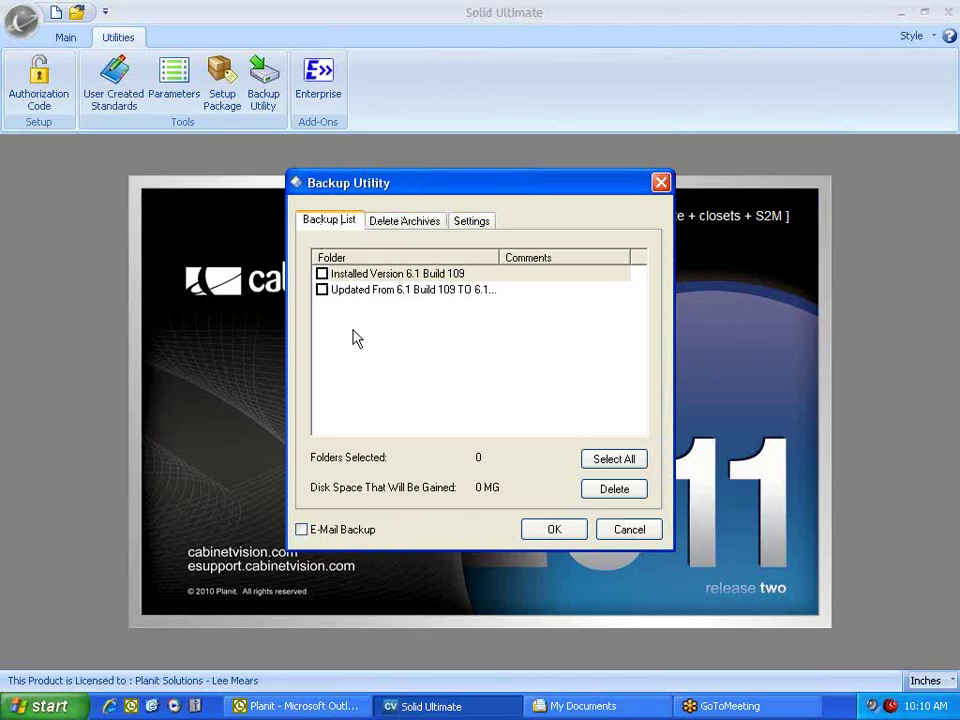
click(630, 530)
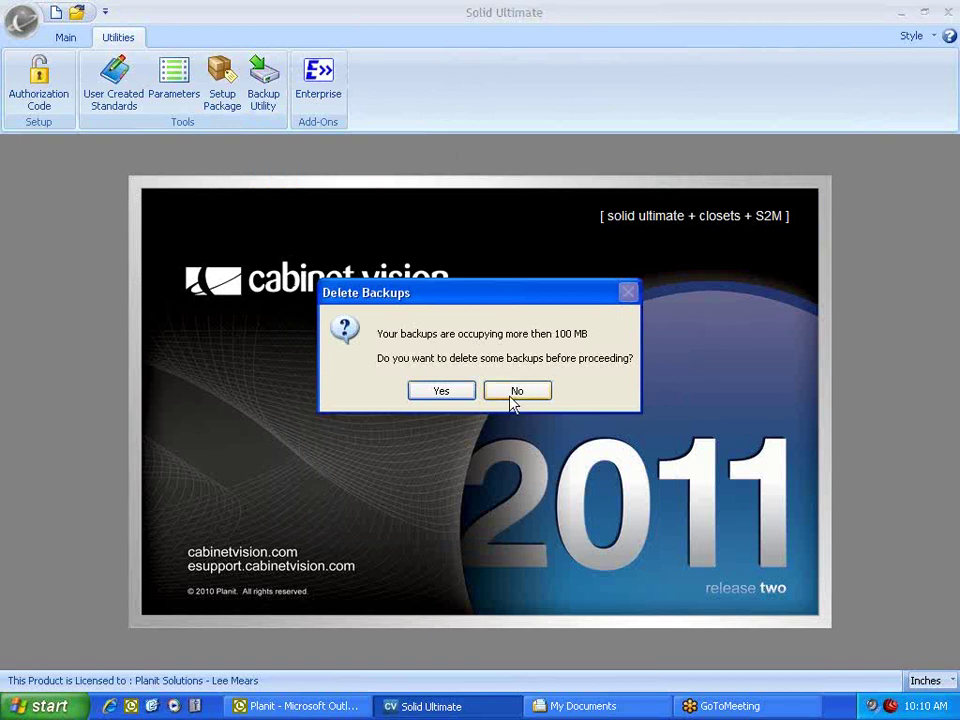
click(517, 393)
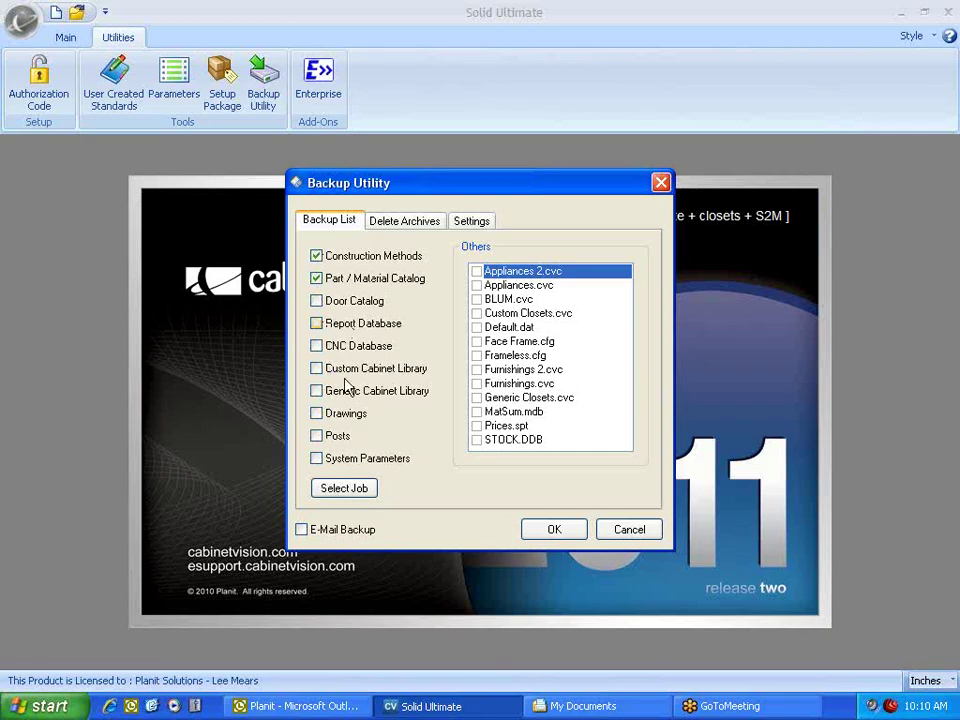
Include Door Catalog, Report Database, CNC Database, Custom Cabinet Library, Drawings, Posts and System Parameters in the backup, leaving out Generic Cabinet Library.
click(335, 301)
click(318, 323)
click(317, 345)
click(317, 368)
click(317, 391)
click(317, 392)
click(317, 413)
click(317, 436)
click(317, 458)
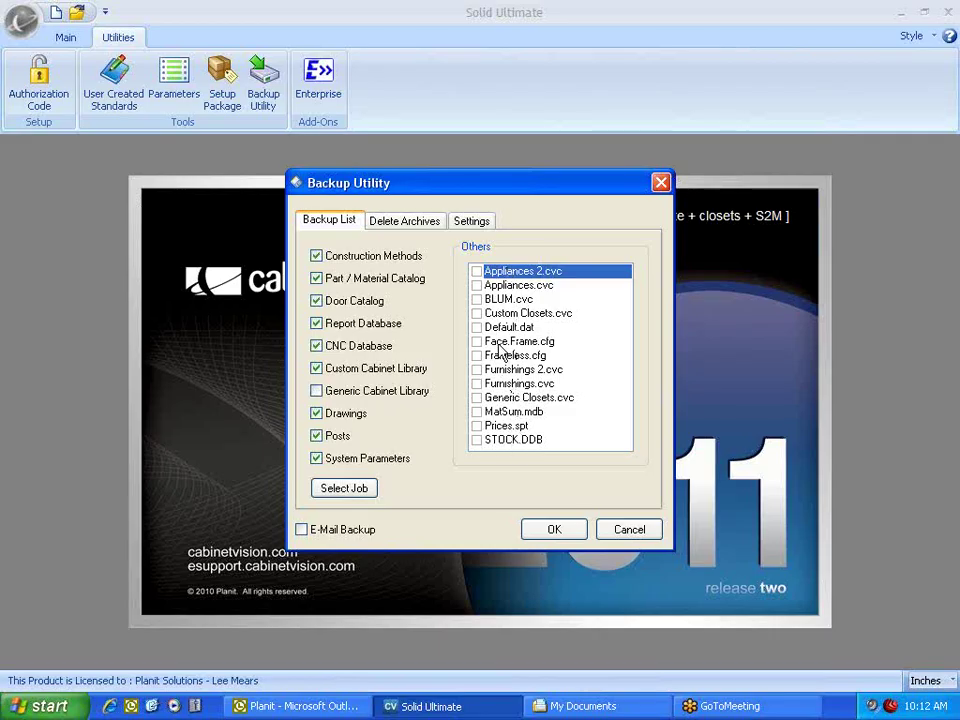
Add the other files BLUM.cvc, Custom Closets.cvc, Default.dat, Face Frame.cfg and Frameless.cfg to the backup.
click(478, 300)
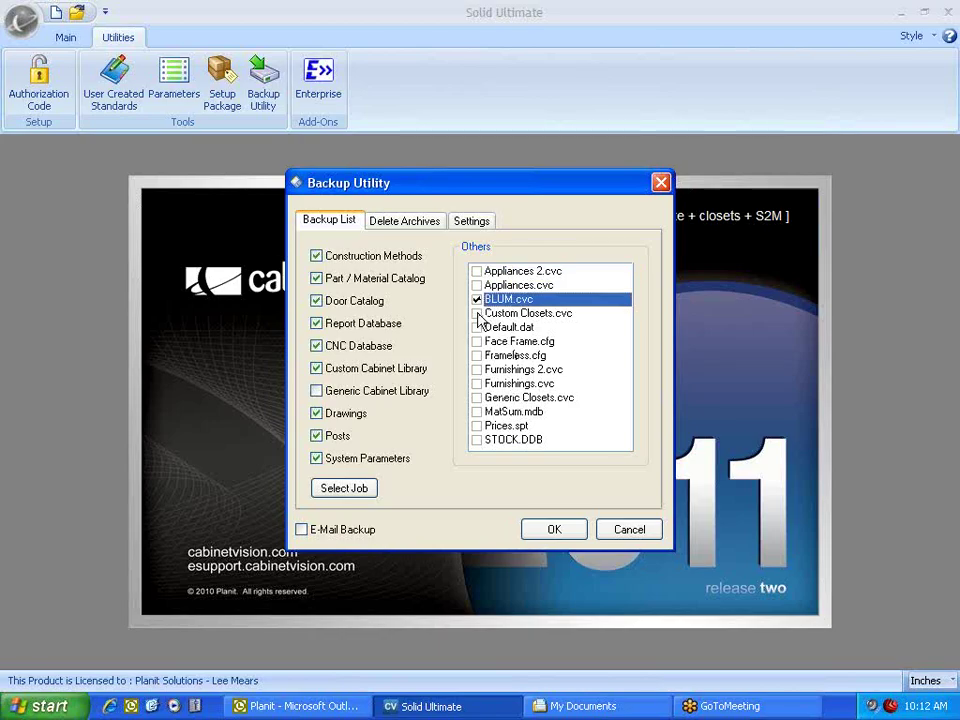
click(477, 314)
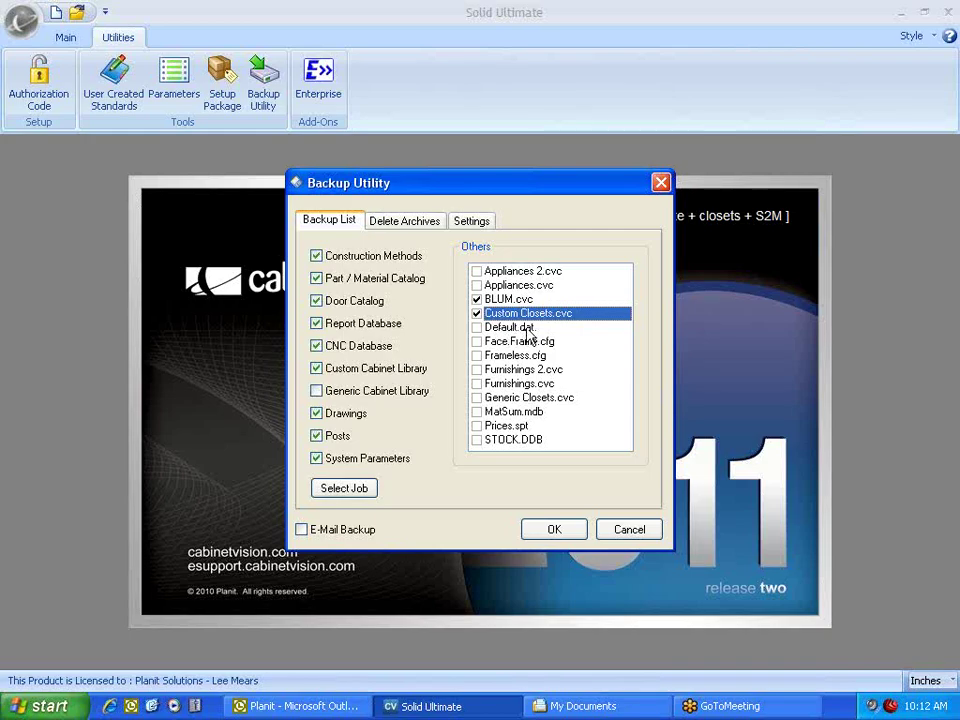
click(477, 327)
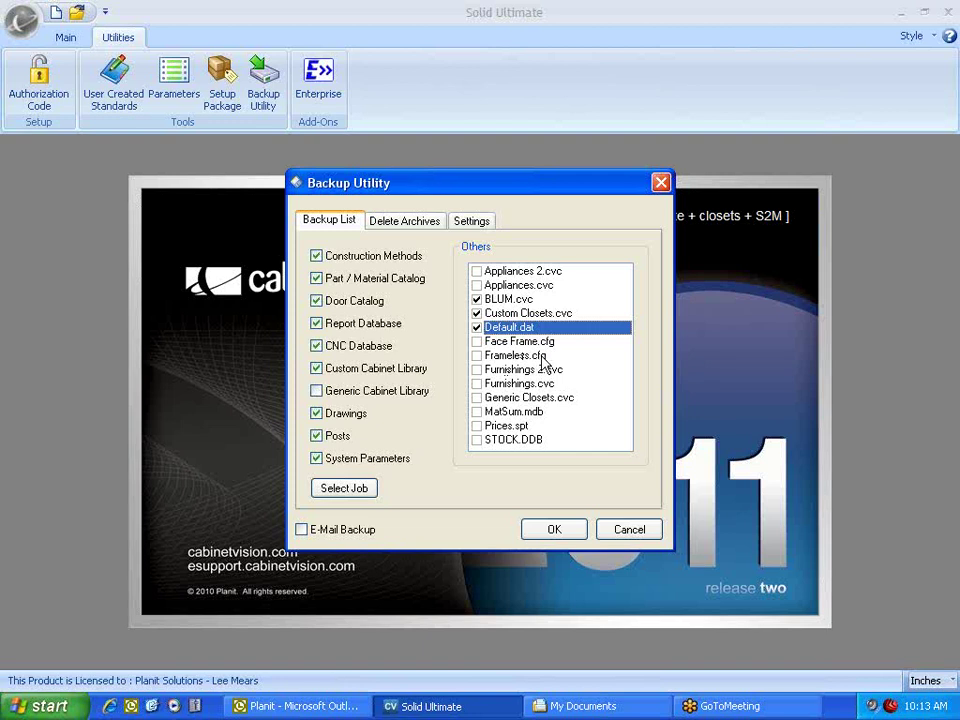
click(477, 342)
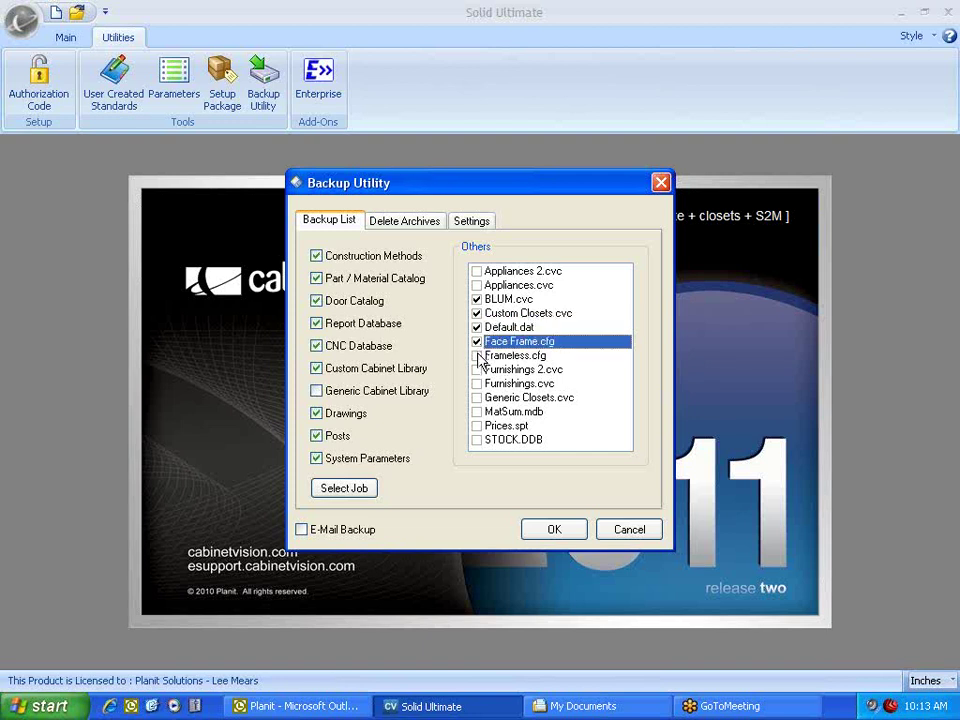
click(477, 356)
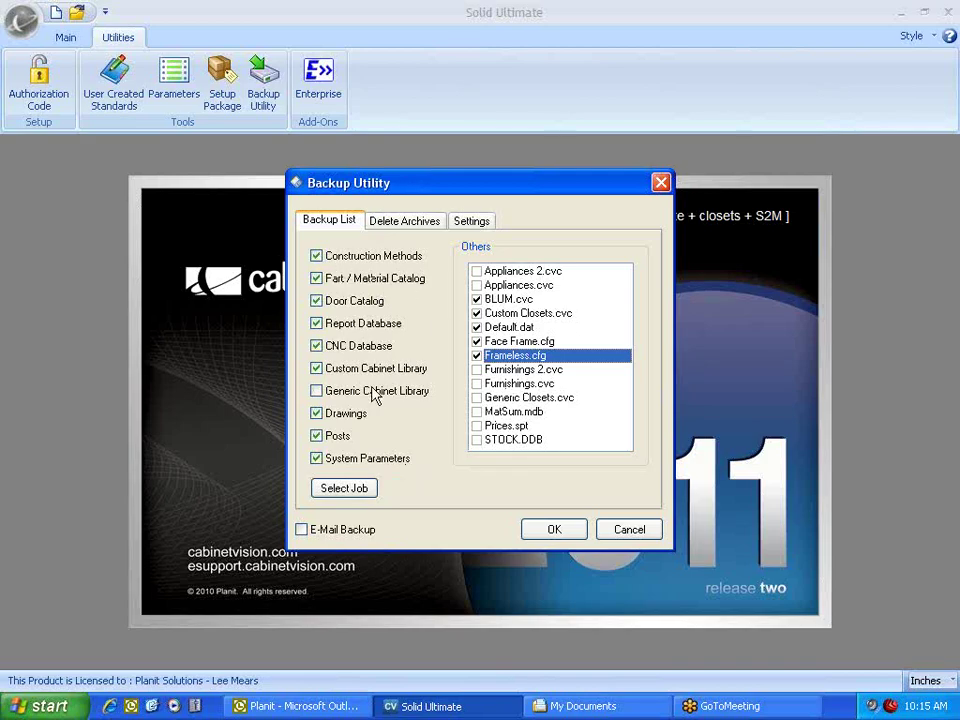
Run the backup with the description "Test Backup for Movie" and close the program.
click(553, 531)
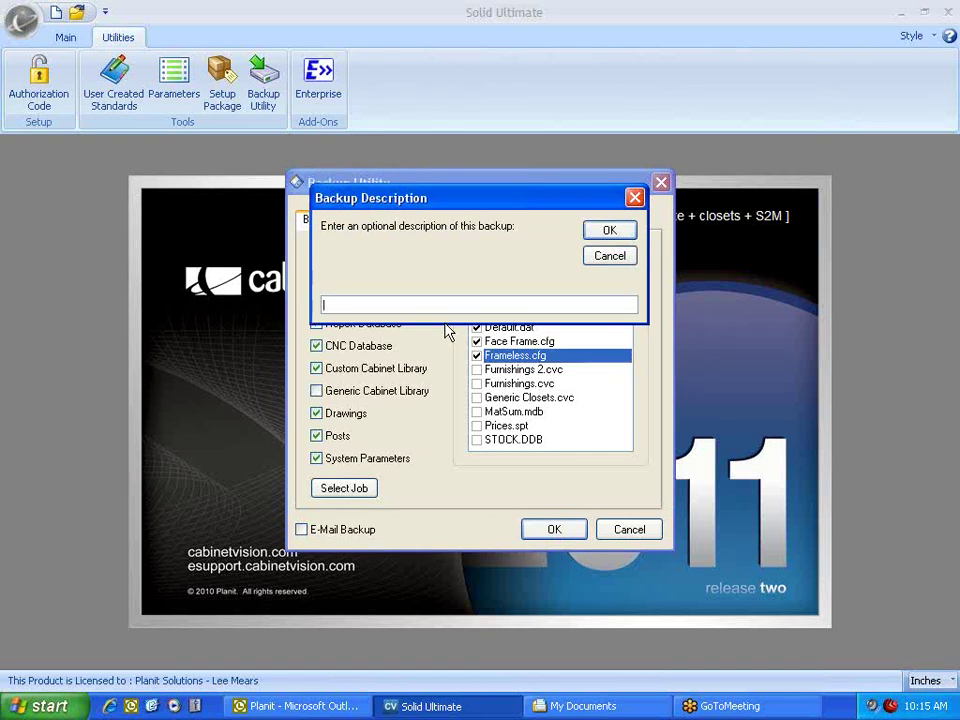
text(Testi Backup for Movie)
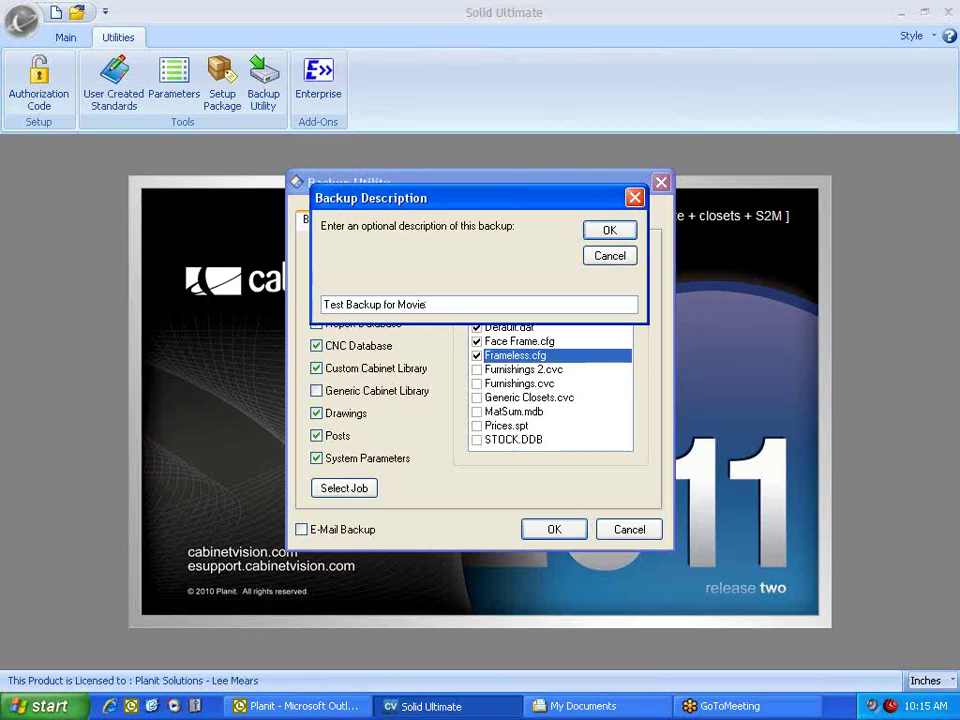
click(613, 231)
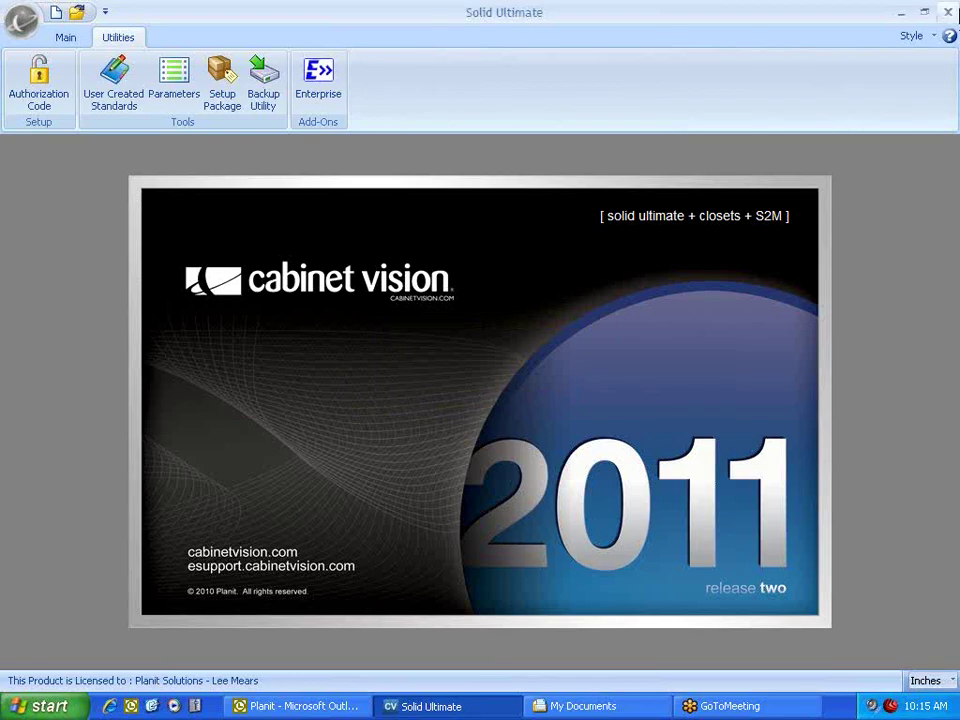
click(947, 12)
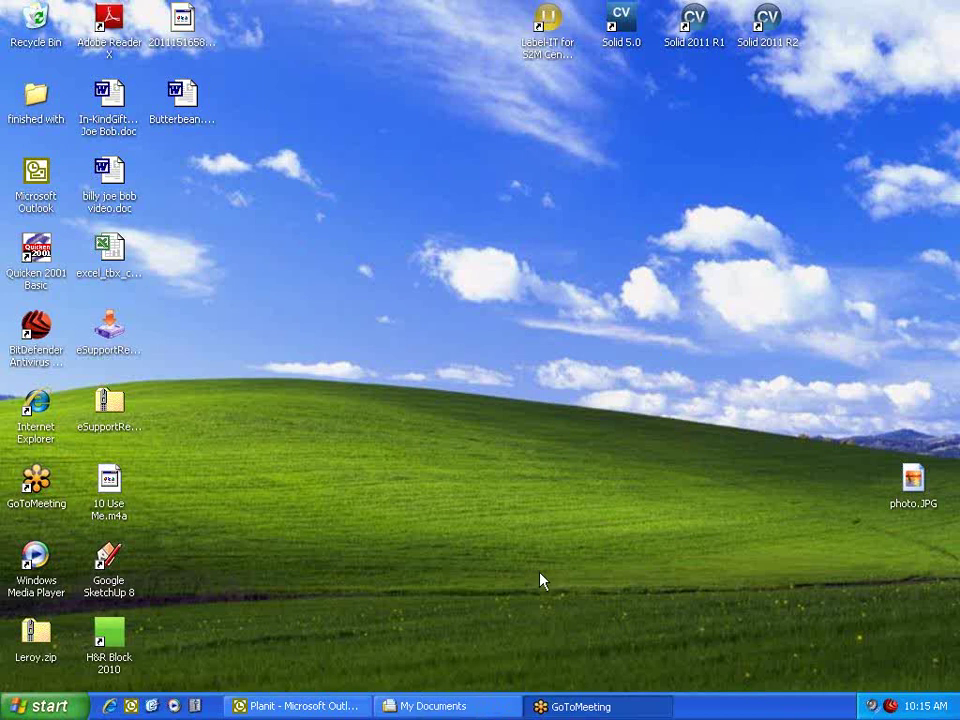
Switch to the My Documents window and browse to C:\Planit\Solid_6_1\Automatic Backups.
click(401, 707)
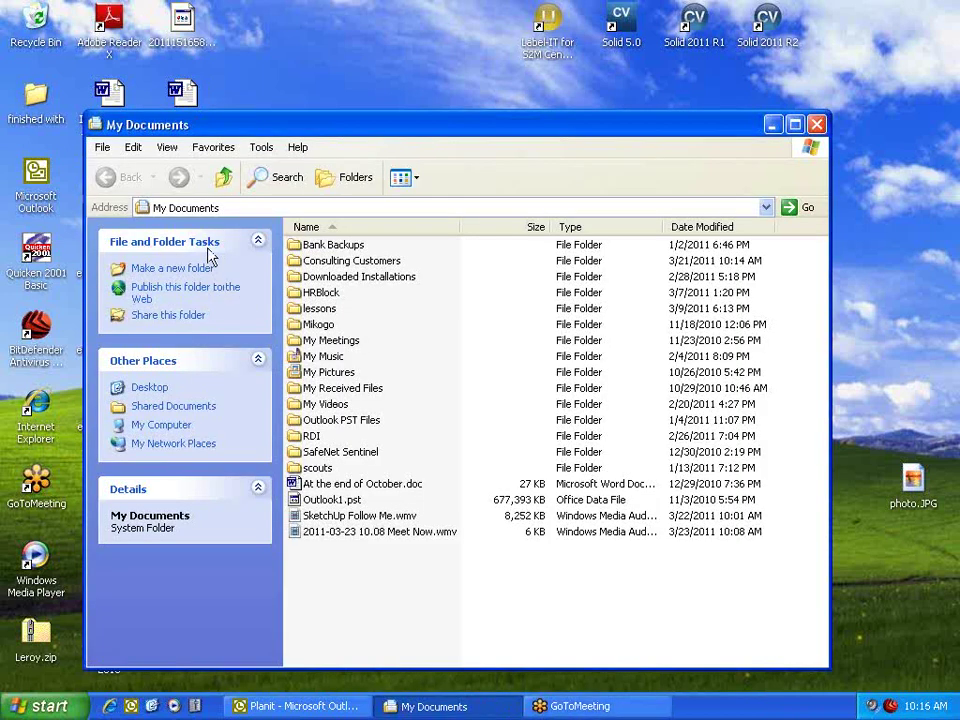
click(160, 424)
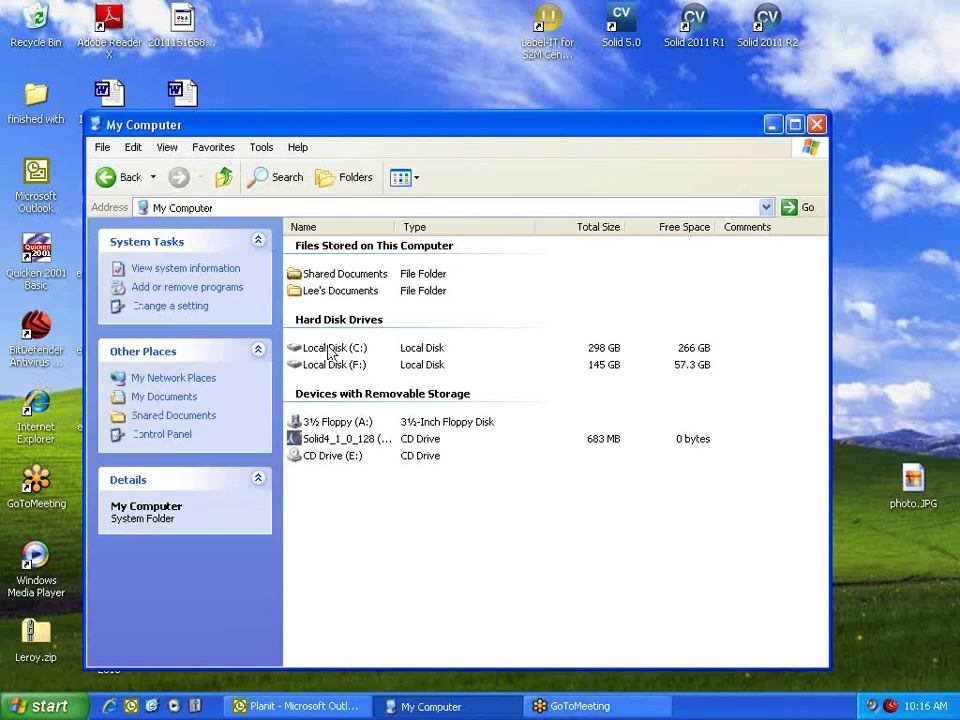
double_click(322, 345)
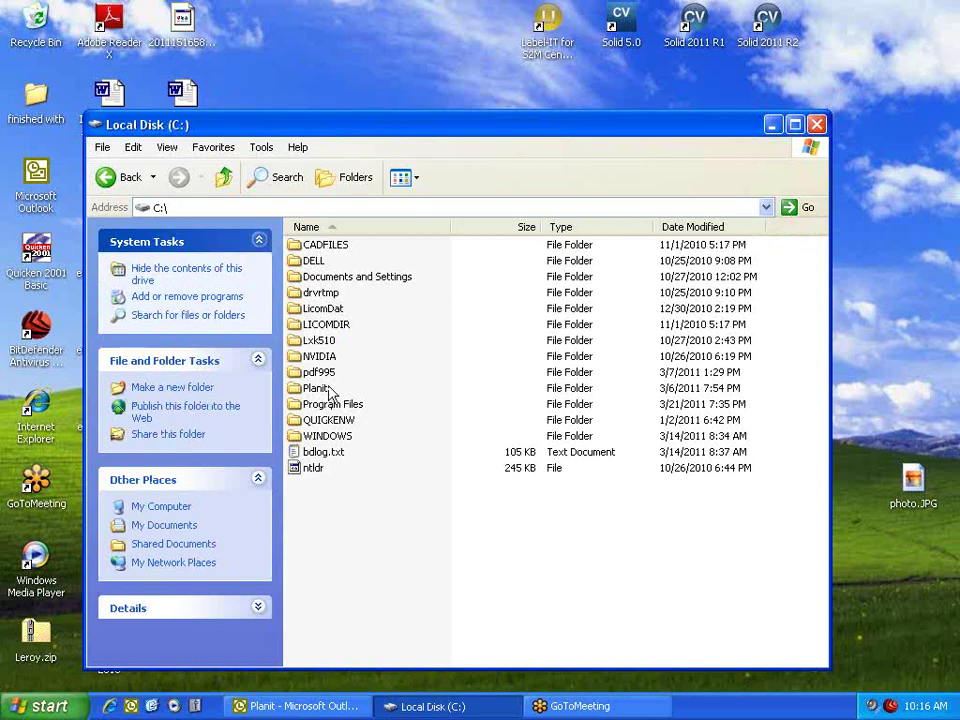
click(322, 390)
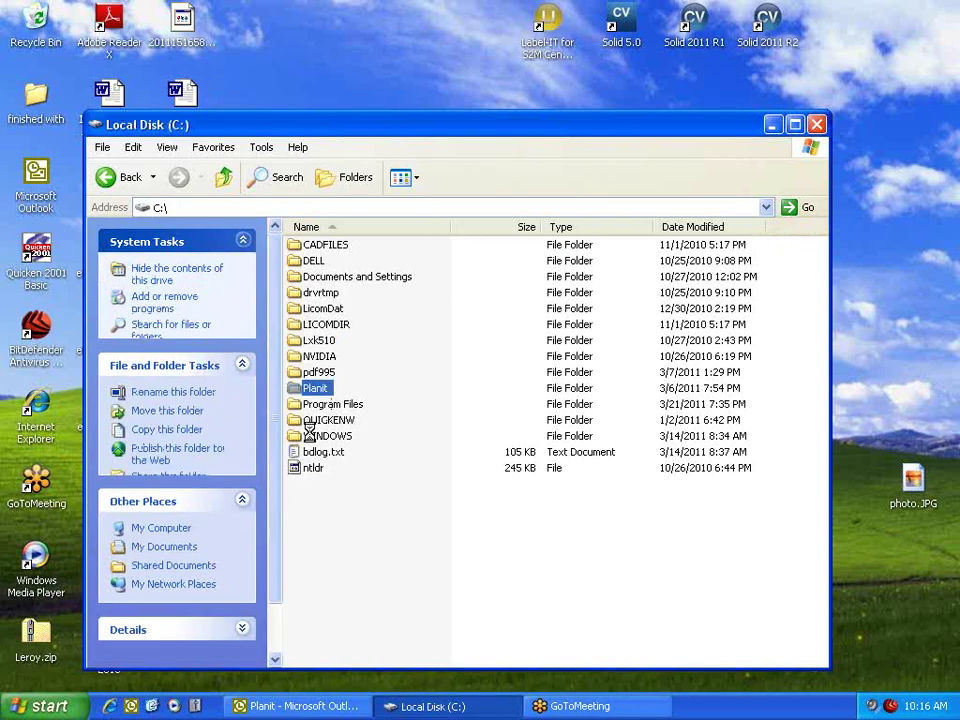
double_click(318, 389)
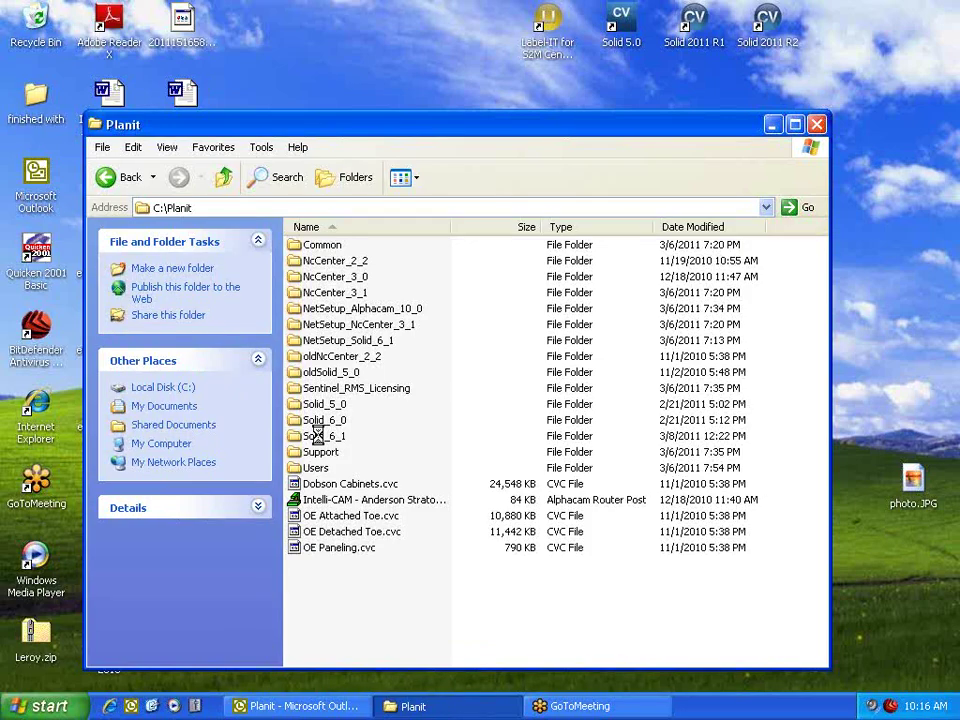
double_click(318, 436)
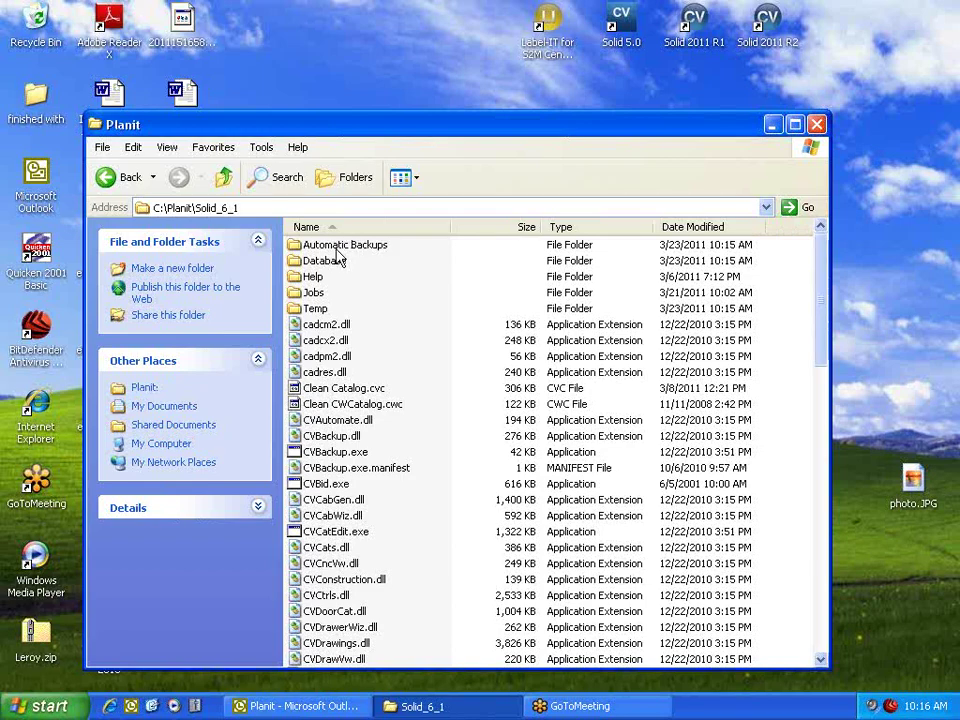
click(337, 251)
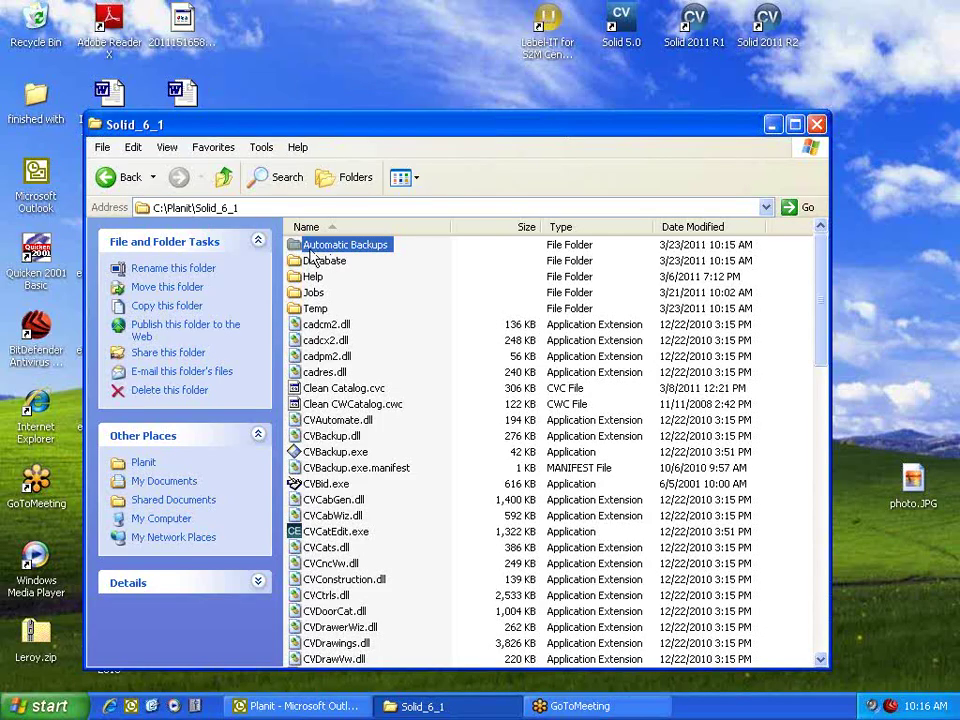
double_click(372, 251)
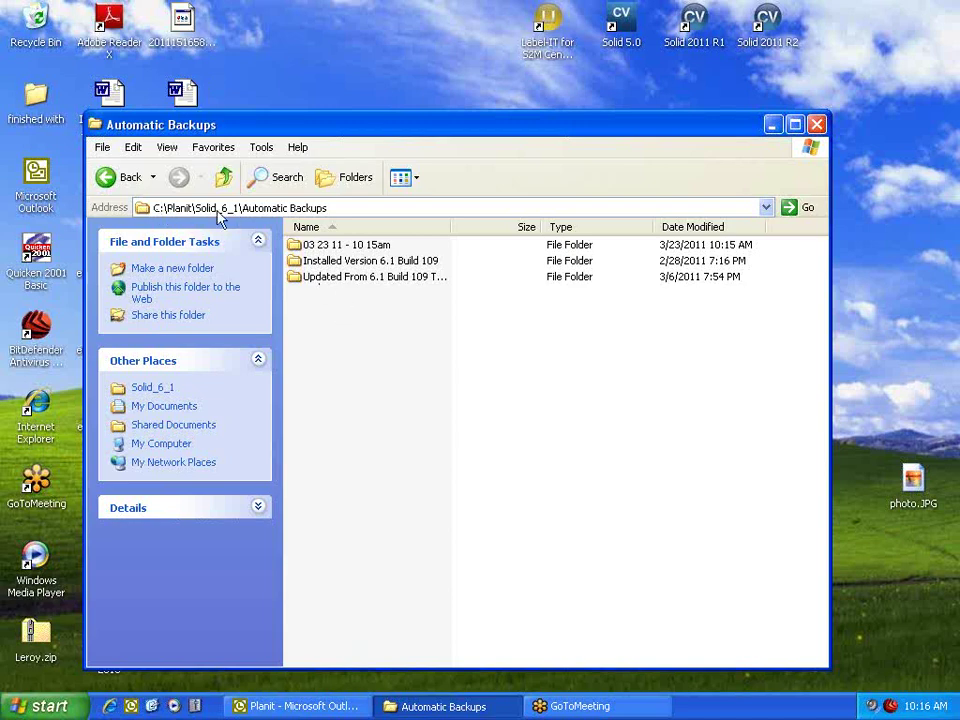
Examine the files stored in the "03 23 11 - 10 15am" backup folder and return to Automatic Backups.
click(310, 248)
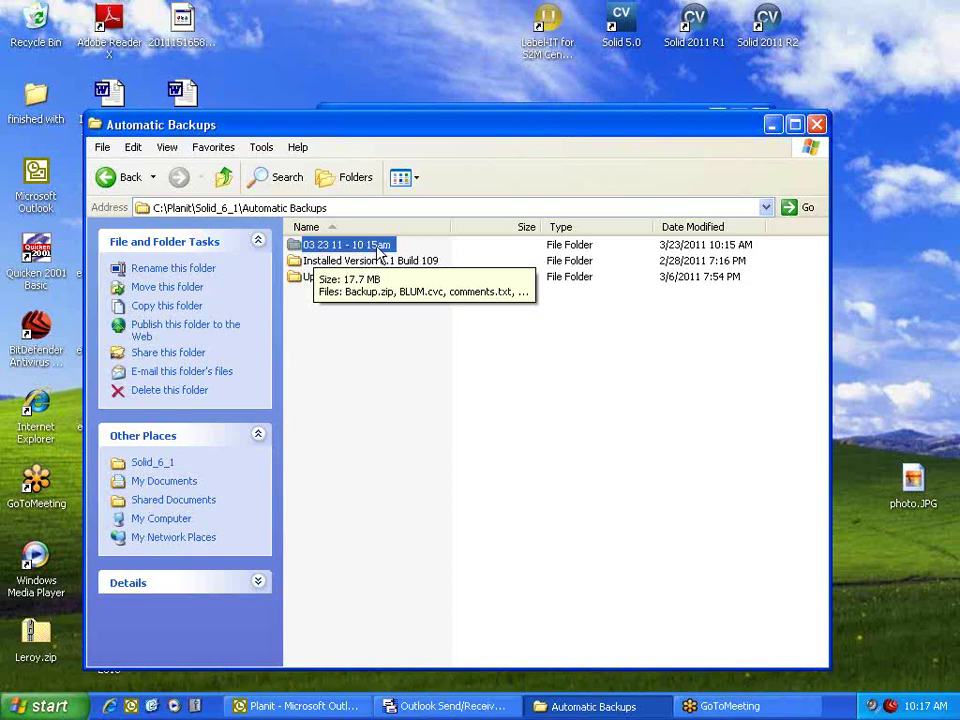
right_click(296, 249)
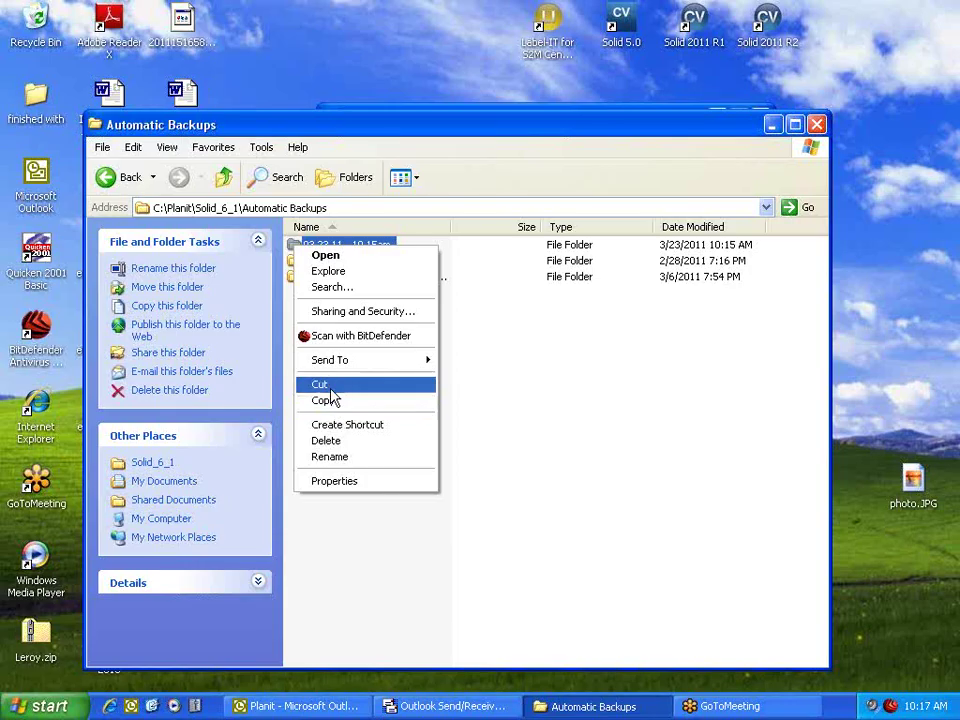
click(293, 248)
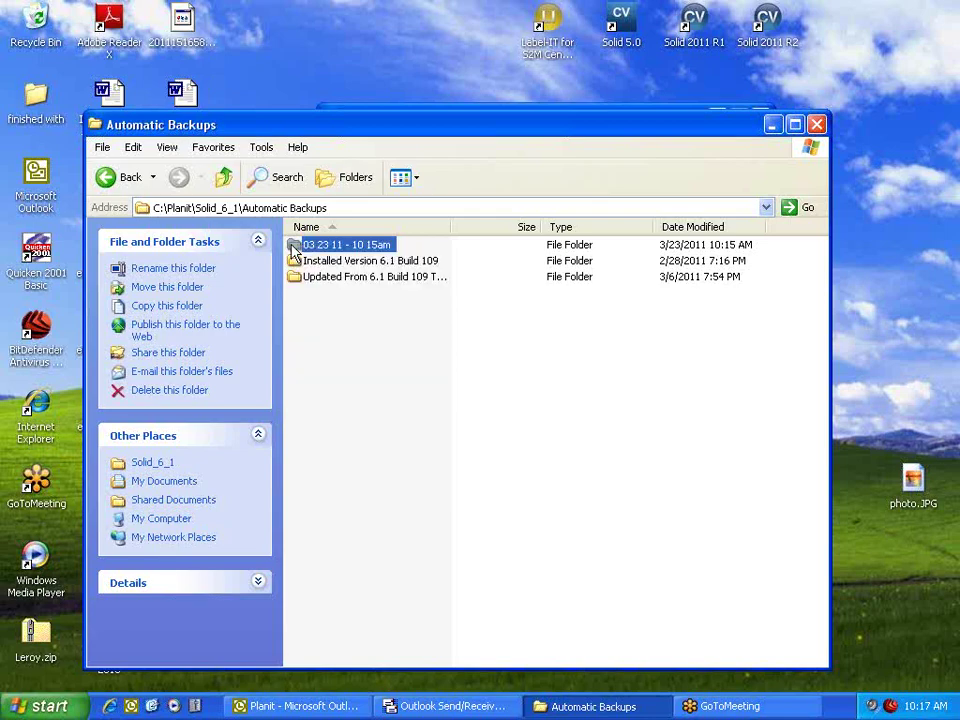
double_click(293, 248)
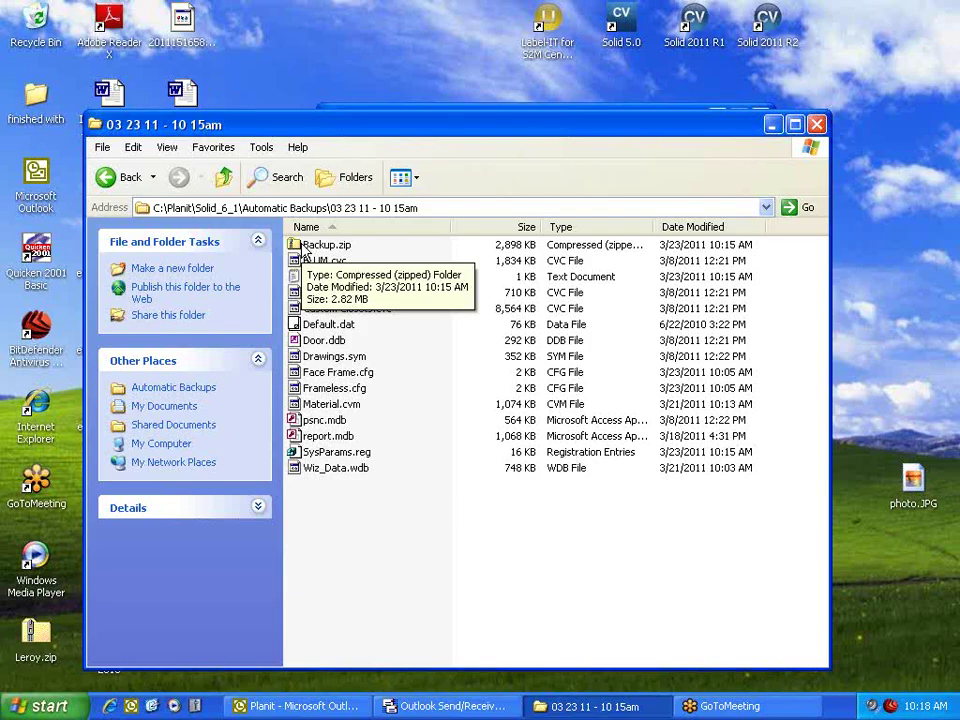
click(223, 177)
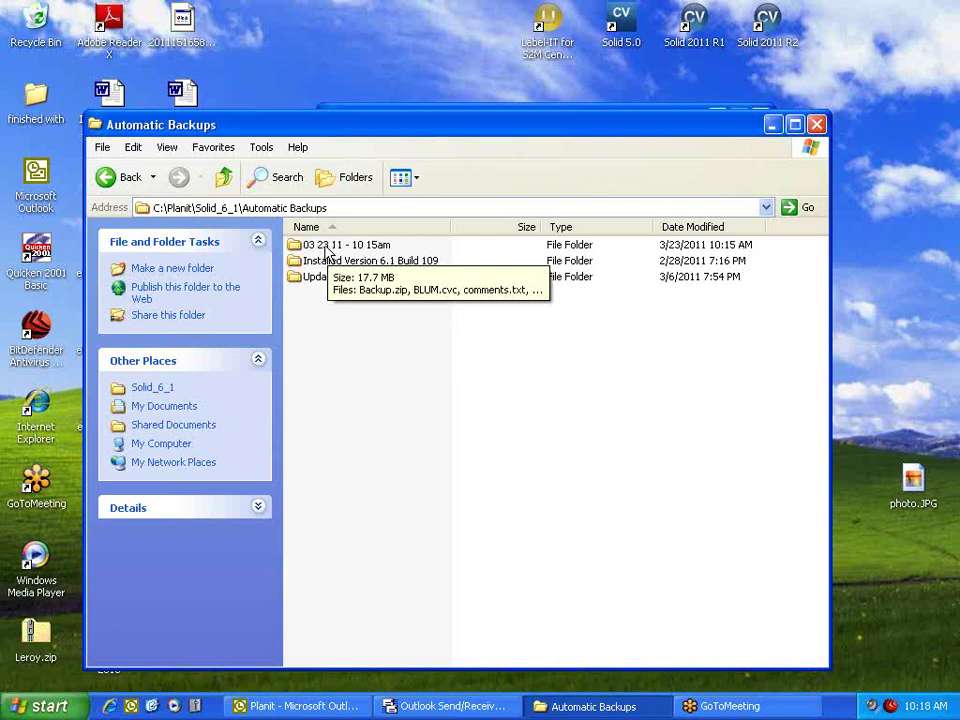
Copy the "03 23 11 - 10 15am" folder, paste it into the Automatic Backups folder, and open that folder to check the copy.
click(326, 248)
right_click(326, 247)
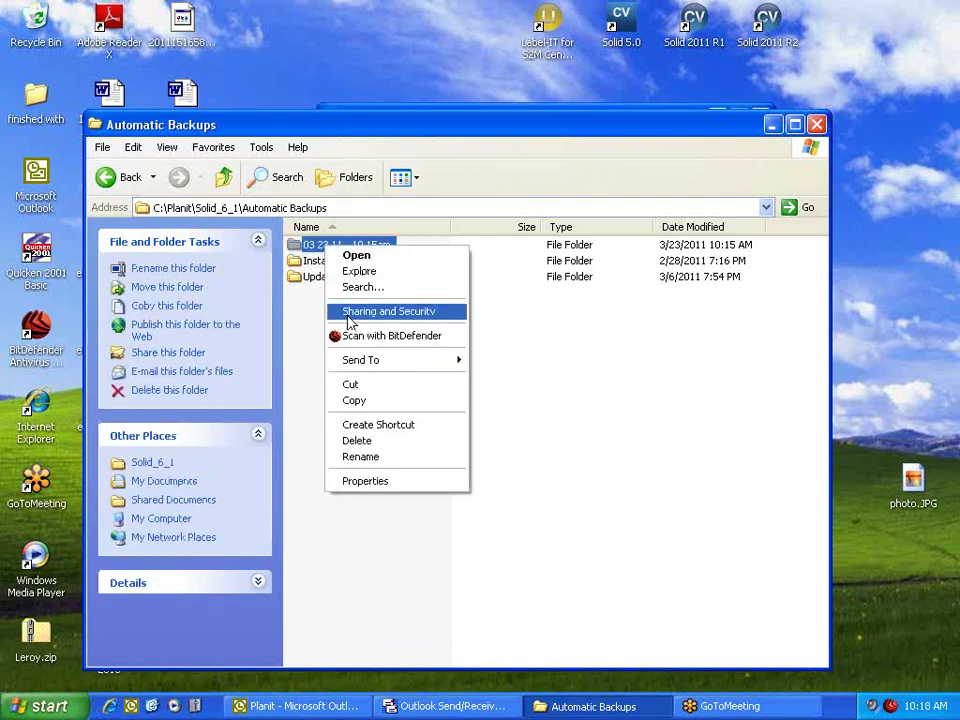
click(354, 400)
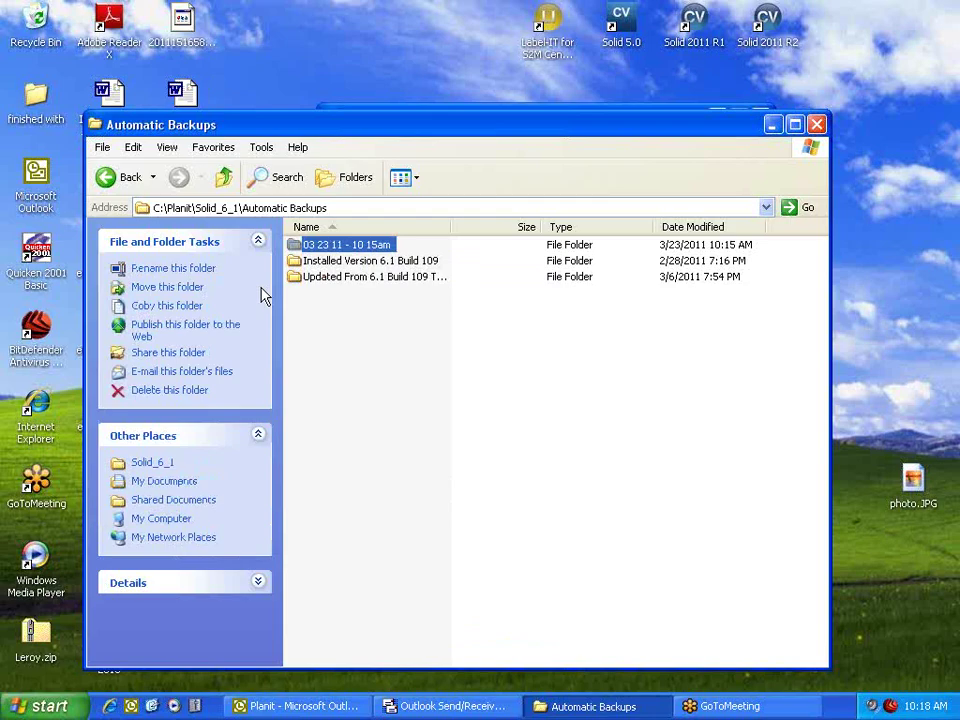
click(222, 178)
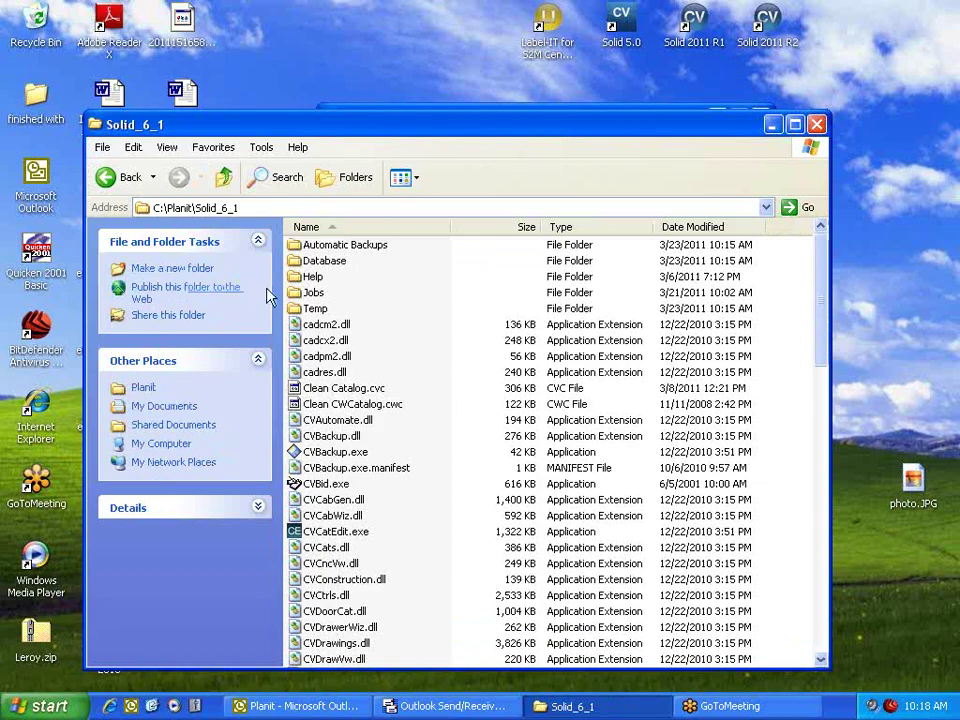
click(330, 245)
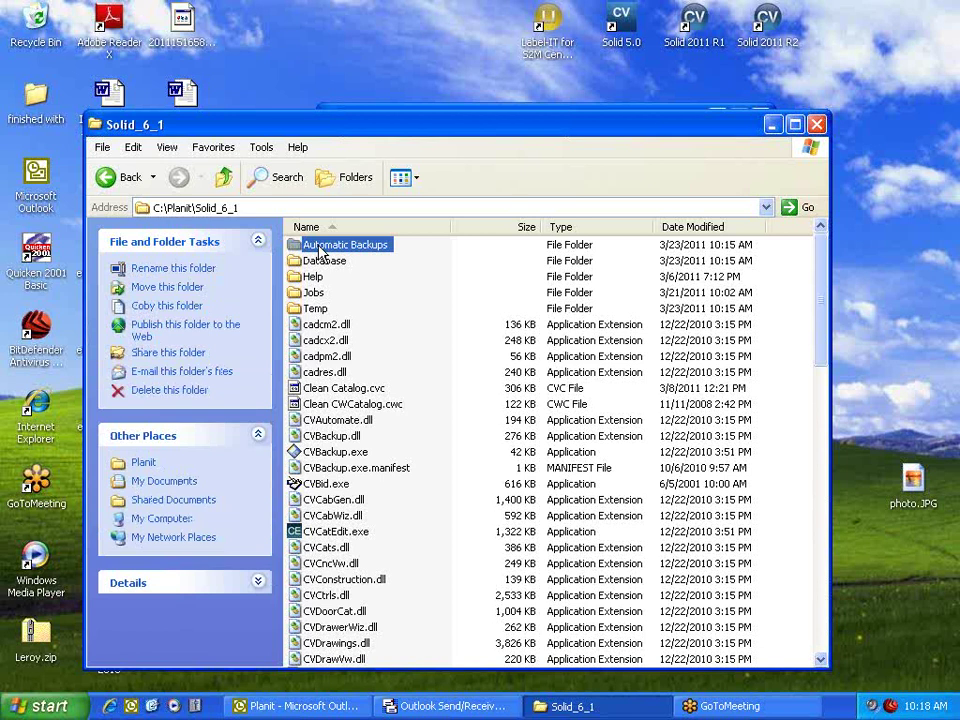
right_click(319, 251)
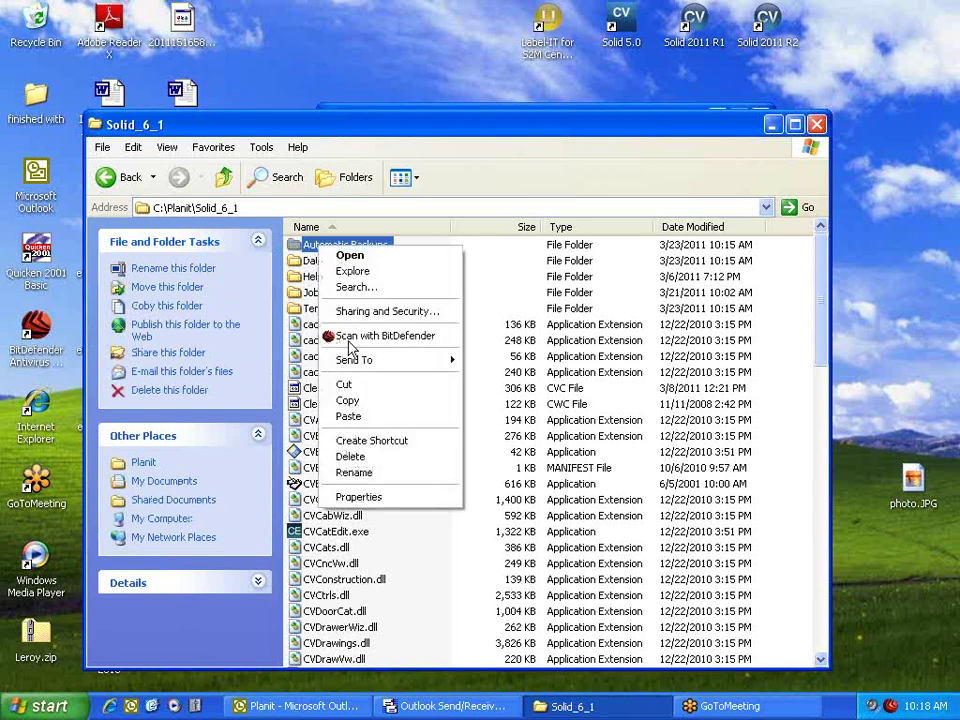
click(351, 418)
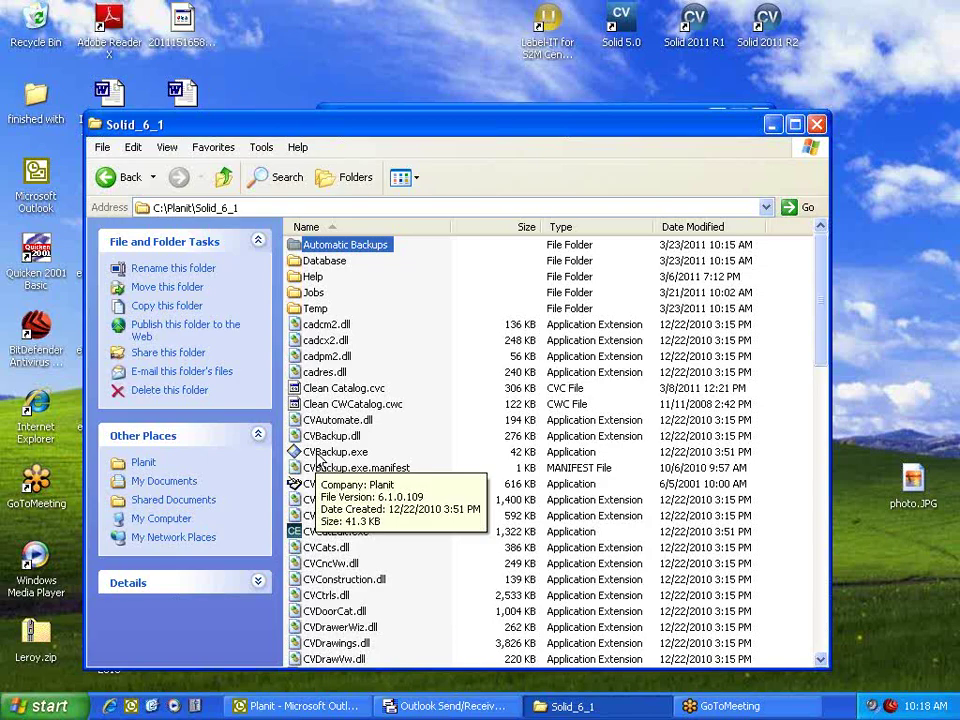
double_click(306, 248)
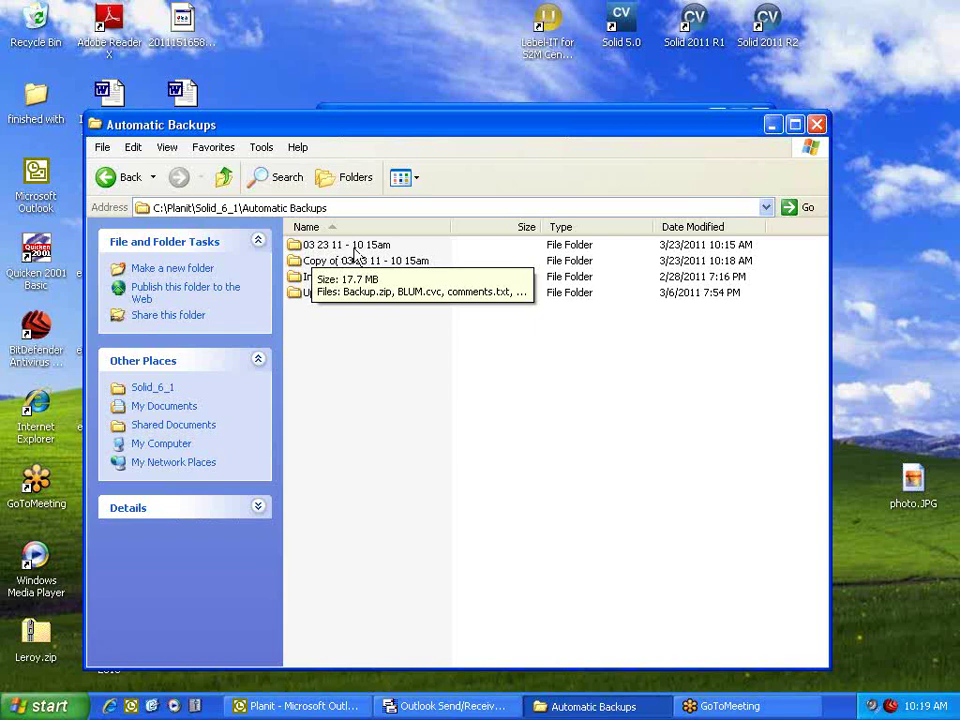
Close the Automatic Backups window and the Outlook Send/Receive Progress dialog.
click(817, 125)
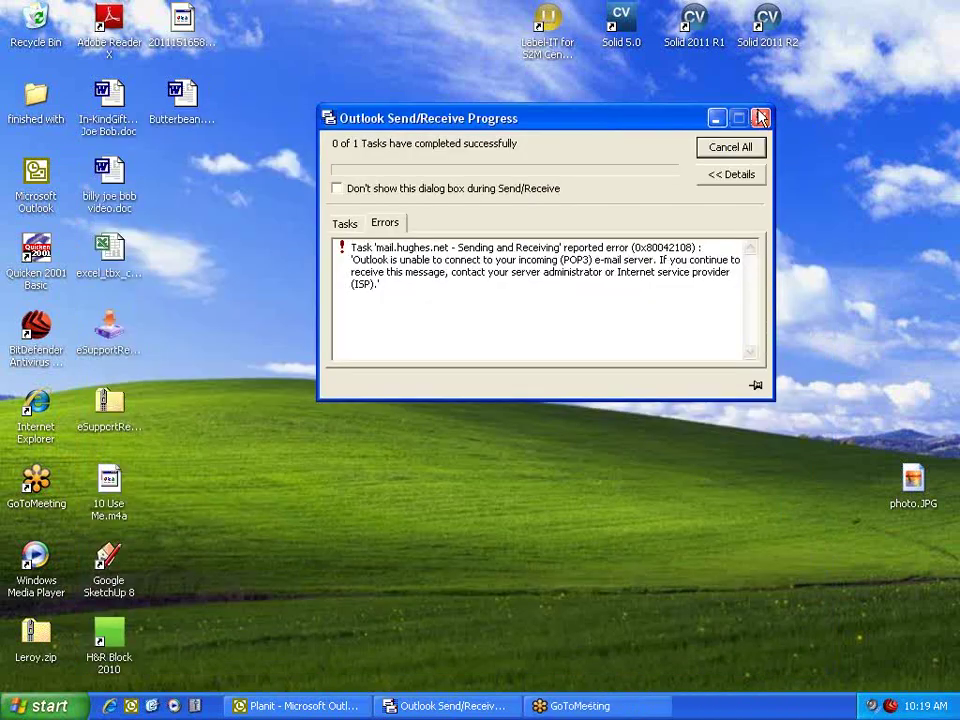
click(760, 116)
Open the Restore Settings utility of Planit Solid 2011 R2.
click(70, 704)
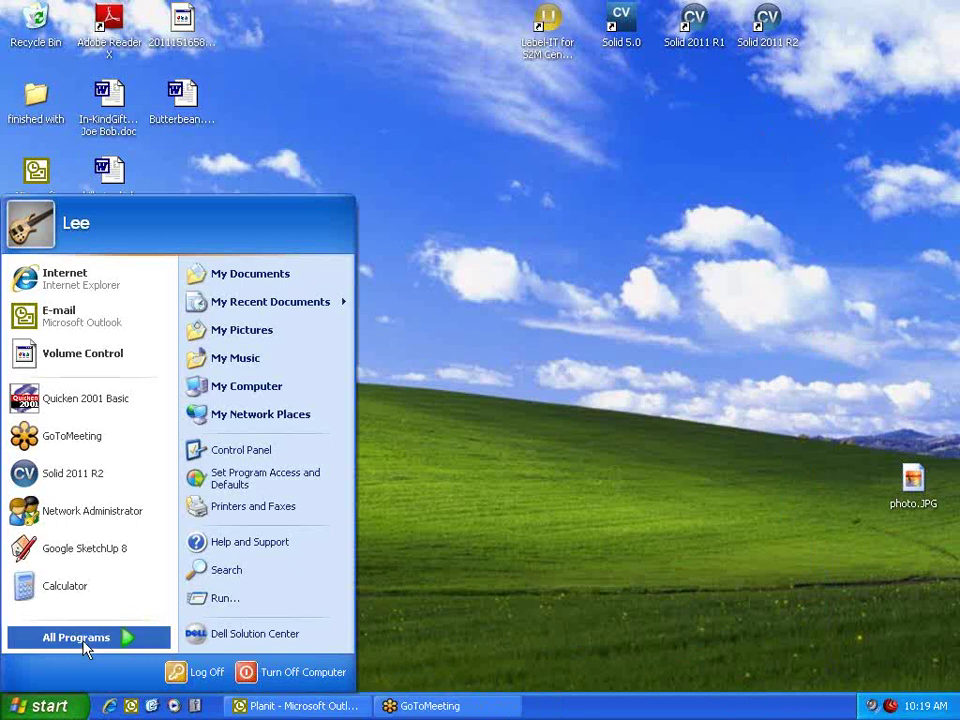
mouse_move(85, 645)
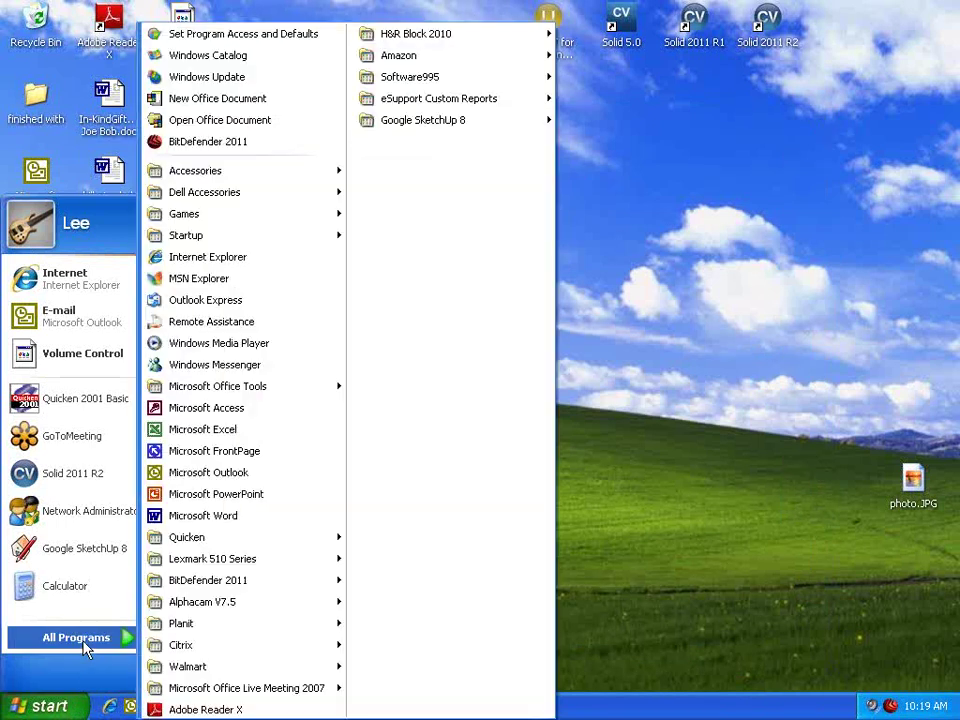
mouse_move(170, 625)
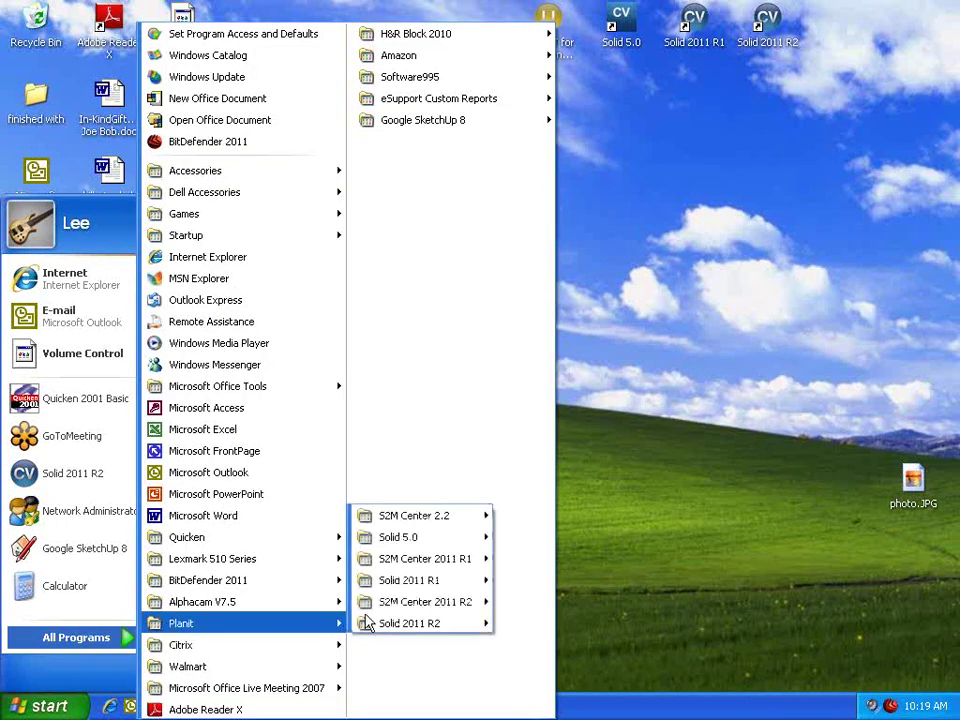
mouse_move(433, 612)
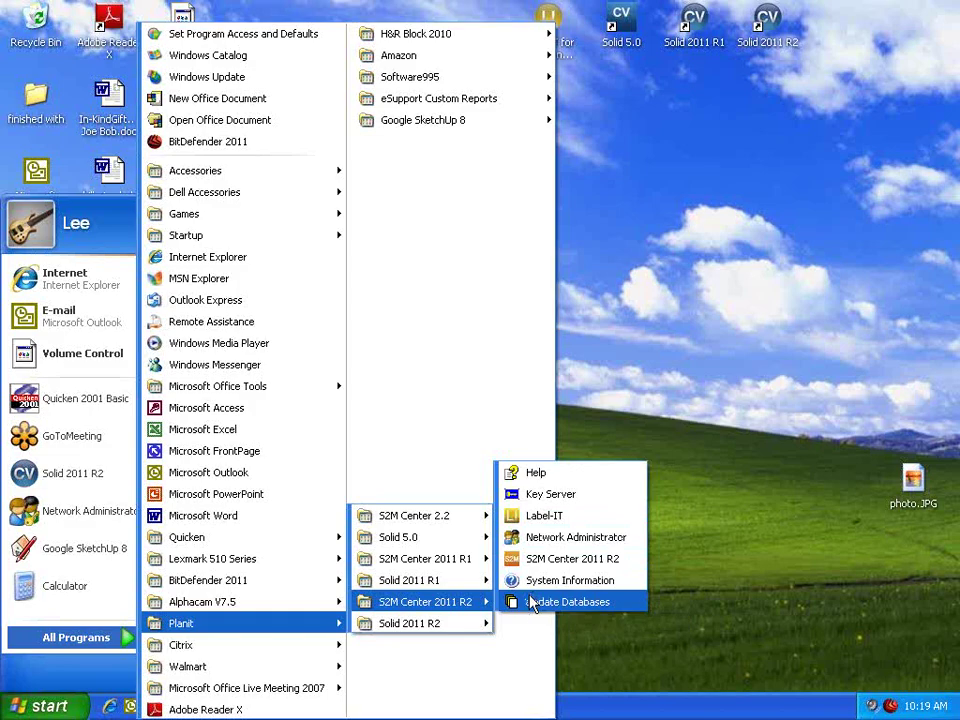
mouse_move(461, 625)
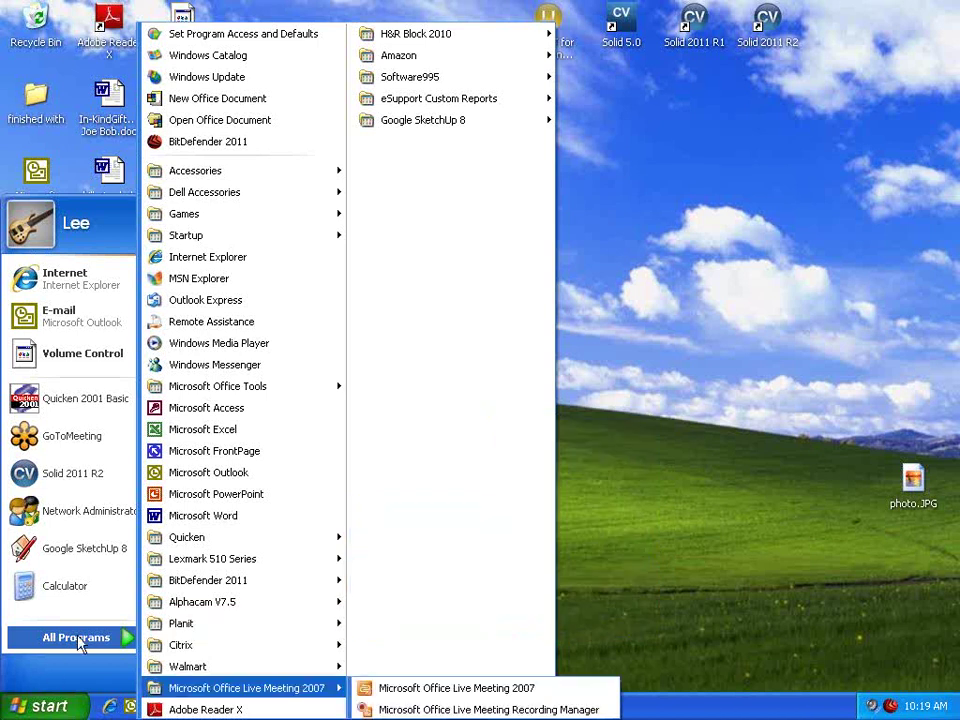
mouse_move(200, 623)
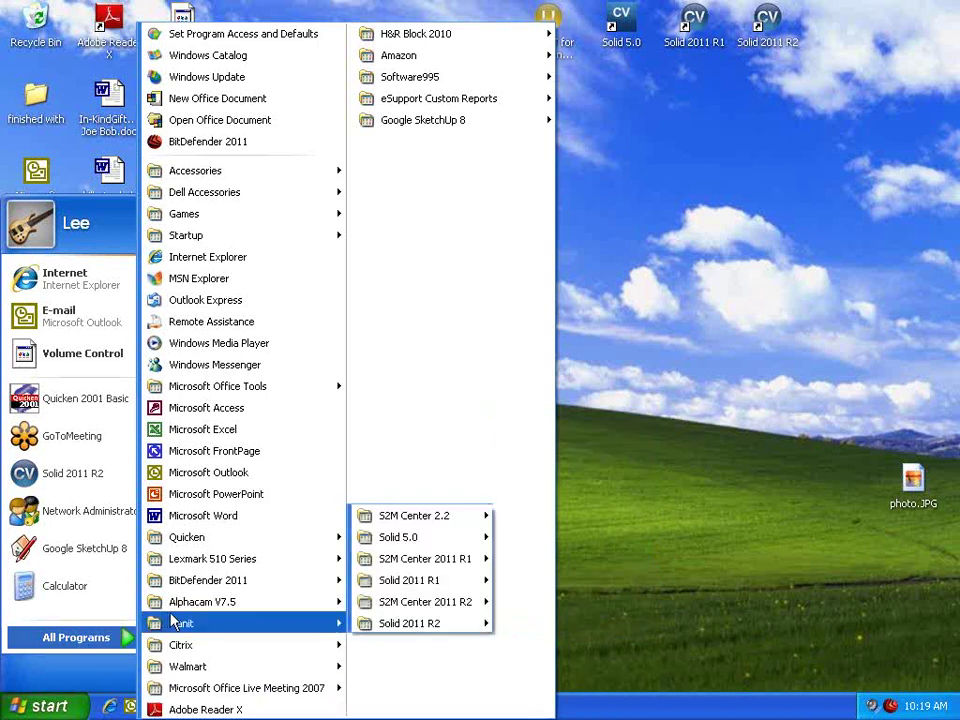
mouse_move(392, 628)
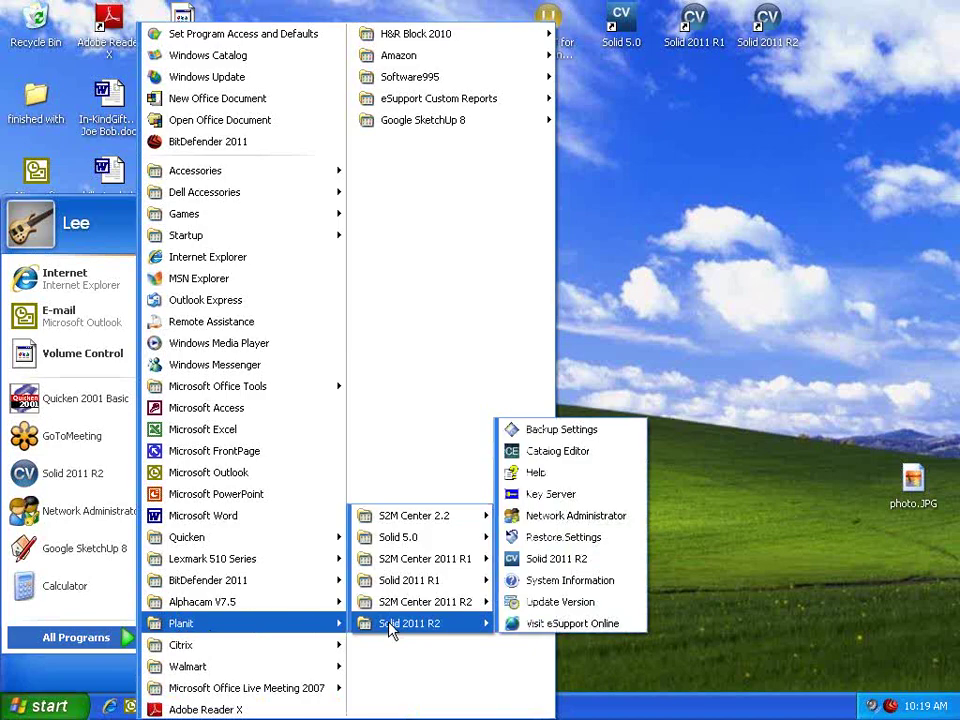
click(531, 547)
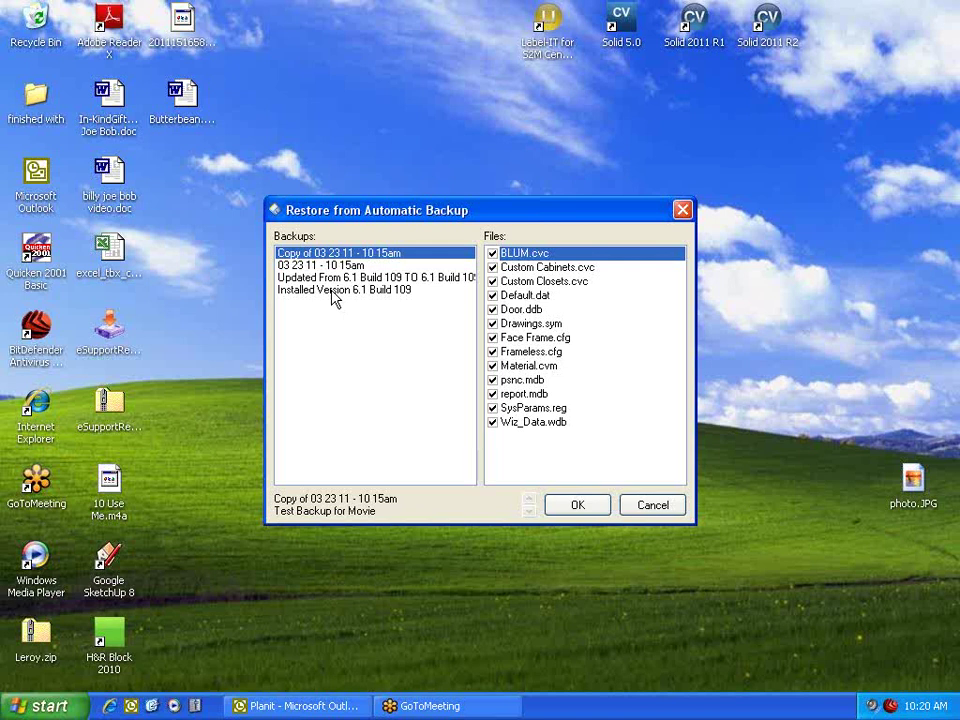
Restore all listed files from the "03 23 11 - 10 15am" backup described as "Test Backup for Movie".
click(285, 265)
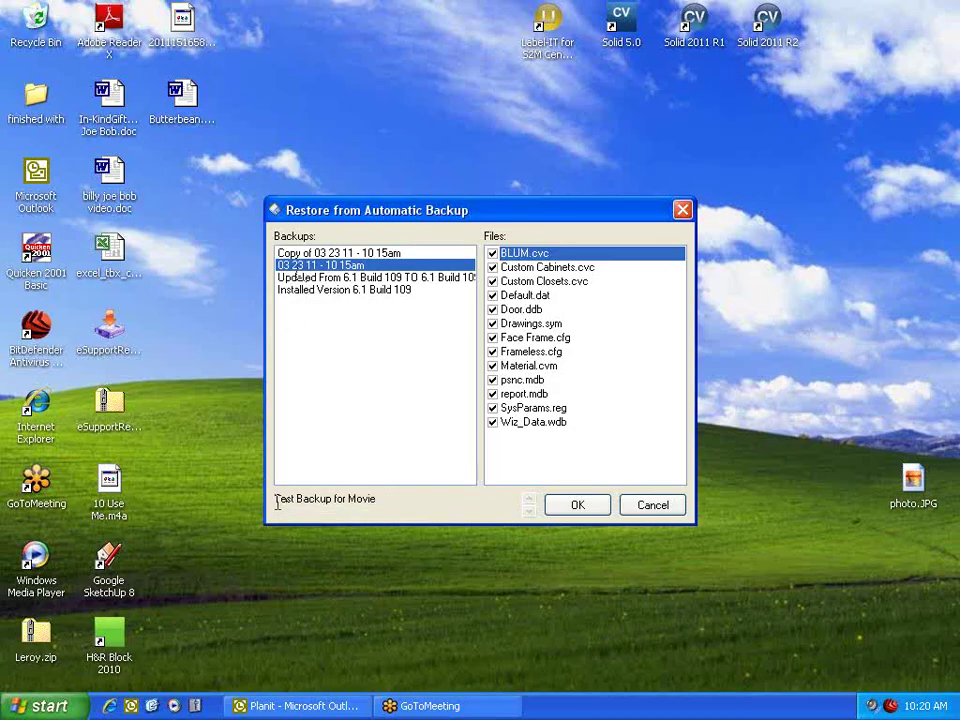
drag(275, 499, 376, 500)
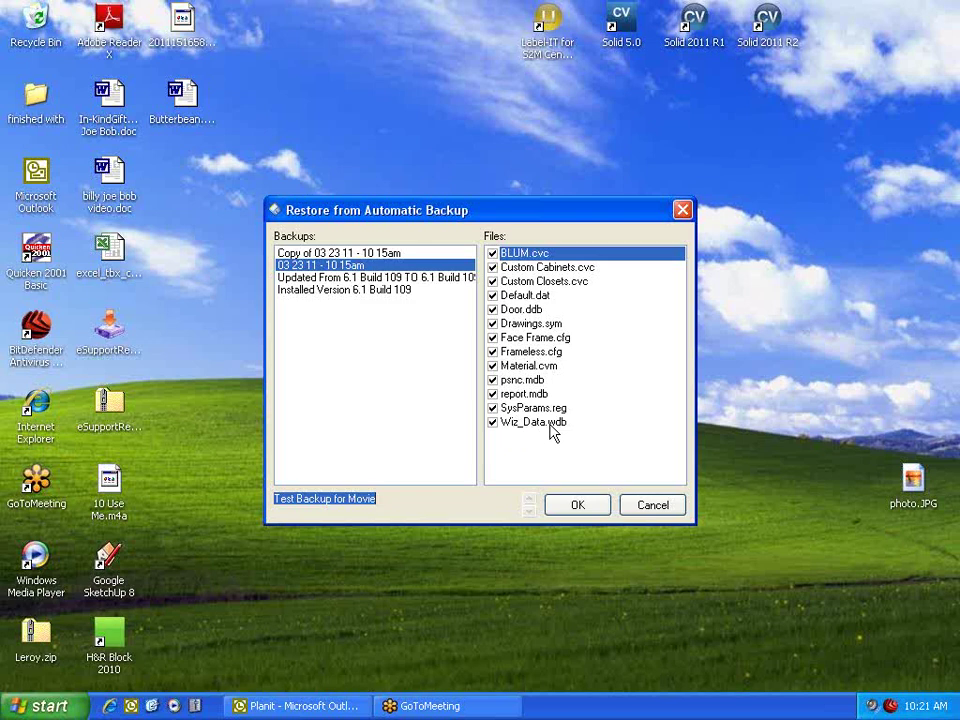
click(578, 506)
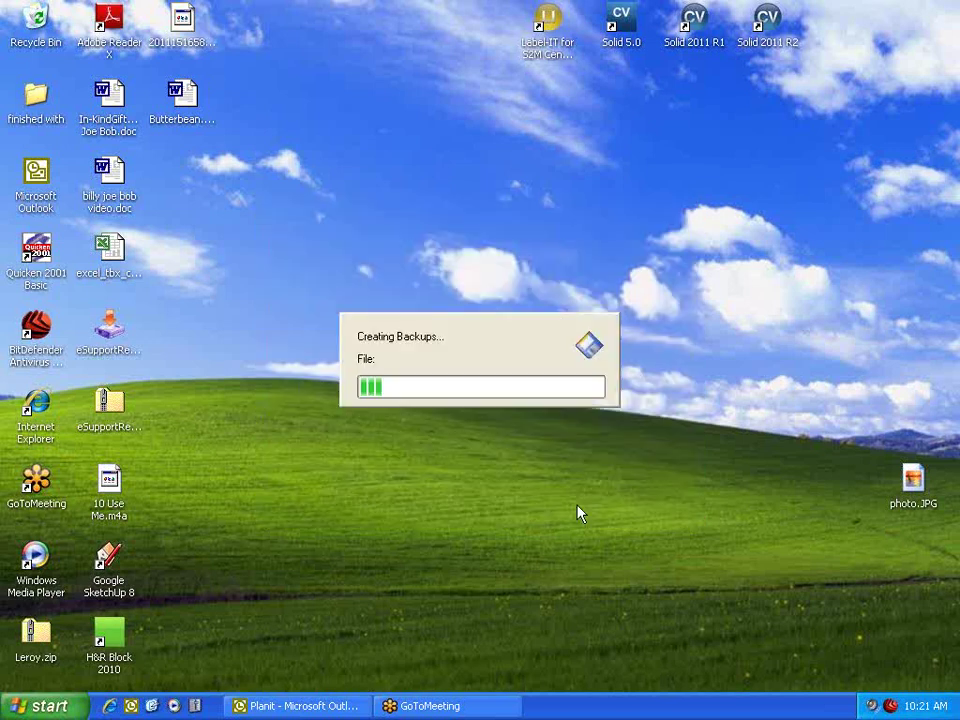